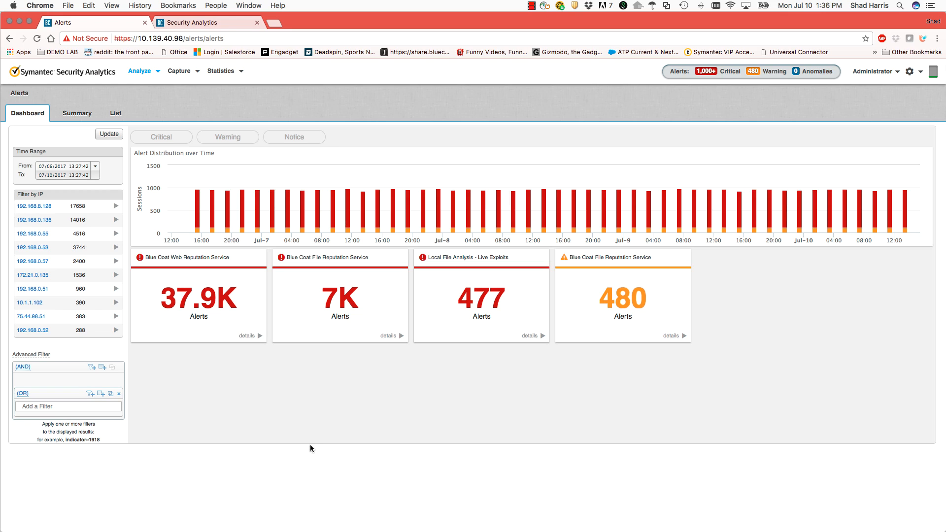
# Filter the alerts to source IP 192.168.8.128 and browse the detailed list of its Blue Coat Web Reputation Service alerts
pyautogui.click(38, 208)
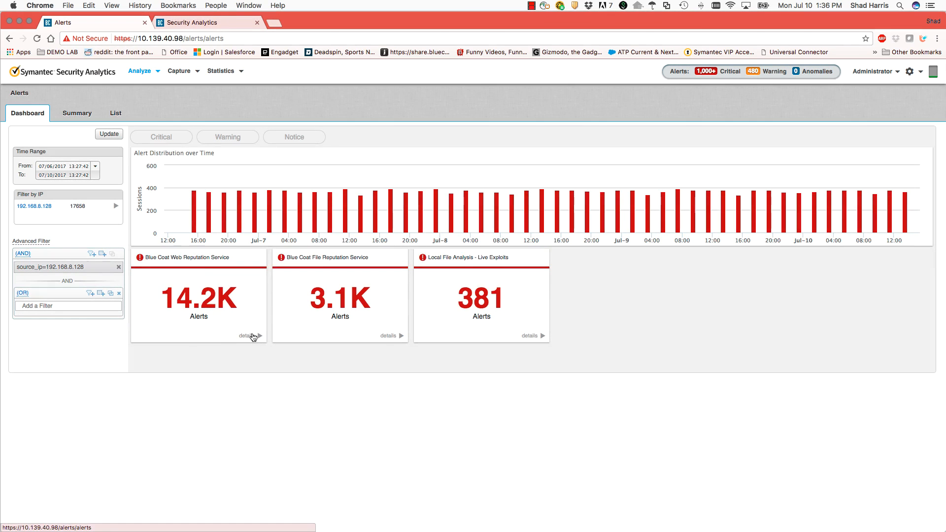
pyautogui.click(253, 336)
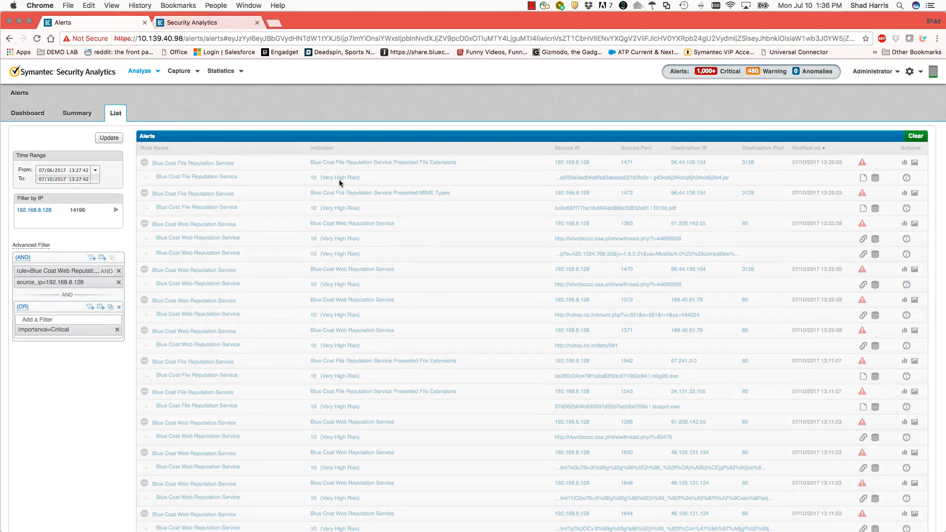
pyautogui.scroll(-10, 338, 232)
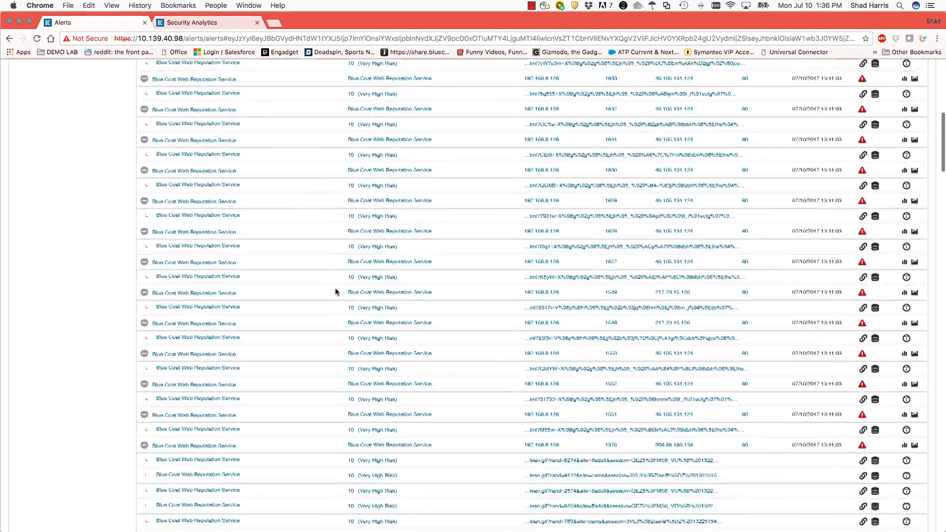
pyautogui.scroll(-15, 335, 292)
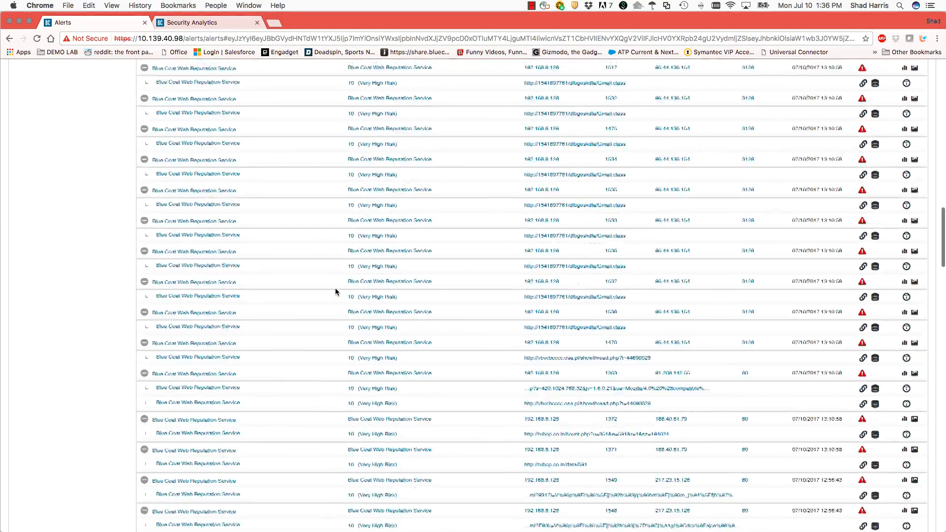
pyautogui.scroll(10, 335, 292)
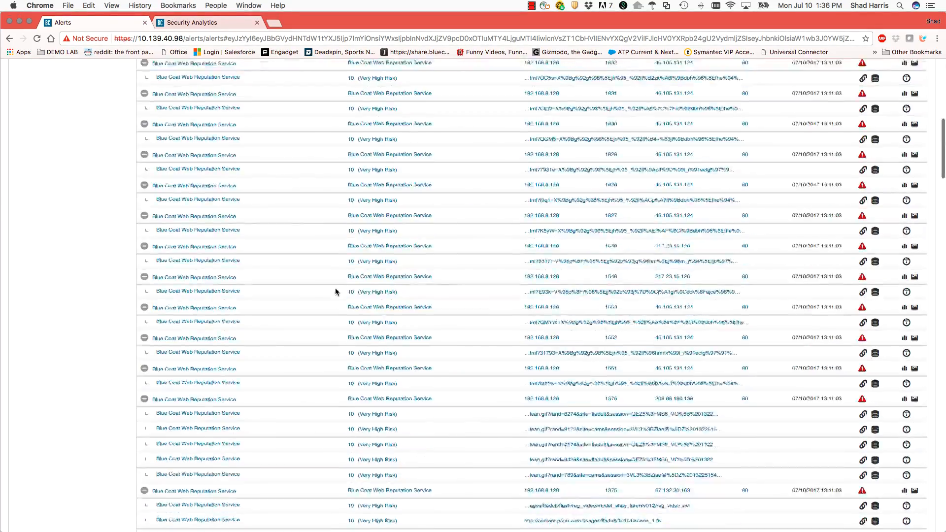
pyautogui.scroll(10, 335, 291)
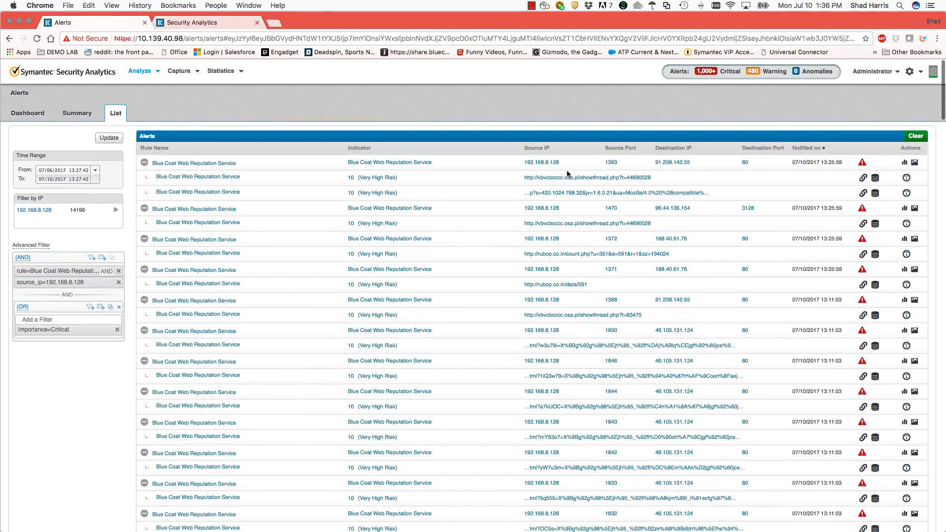
# Check the reputation report for the newest alert's showthread.php?t=44690028 URL, and open the session summary of that alert
pyautogui.click(906, 178)
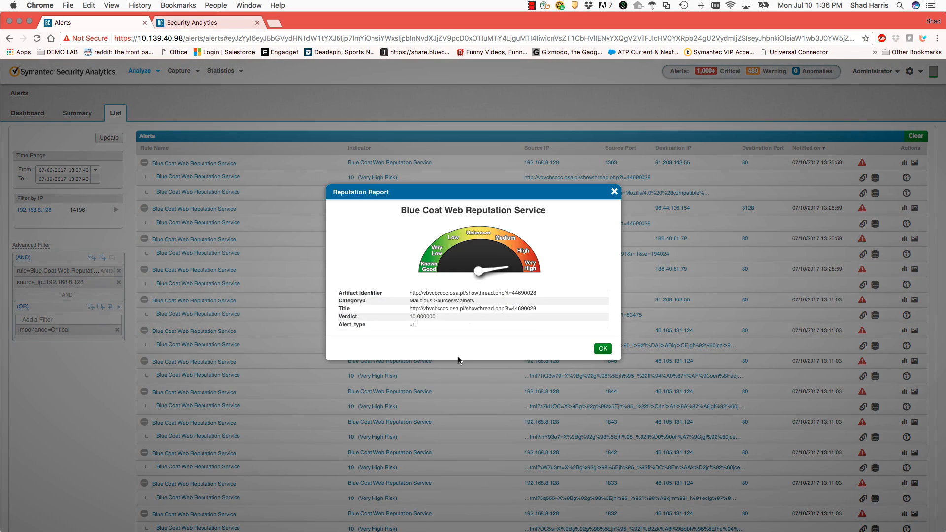
pyautogui.click(603, 348)
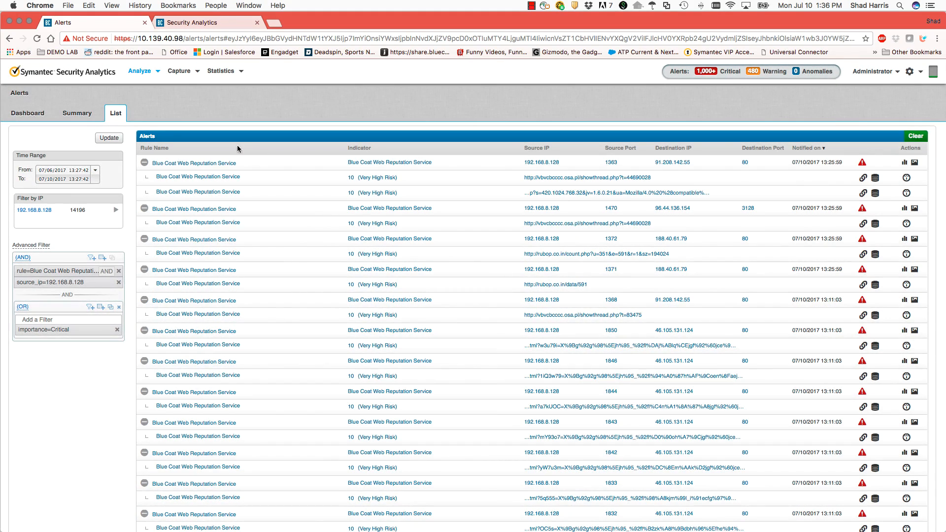
pyautogui.click(904, 162)
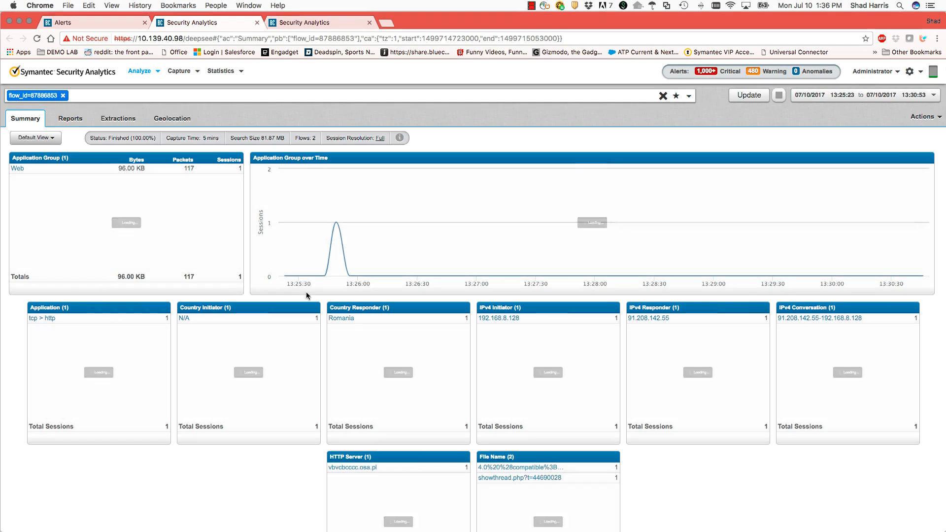
# Replace the flow_id filter with ipv4_address=192.168.8.128, update the summary and review the host's session breakdowns
pyautogui.click(198, 94)
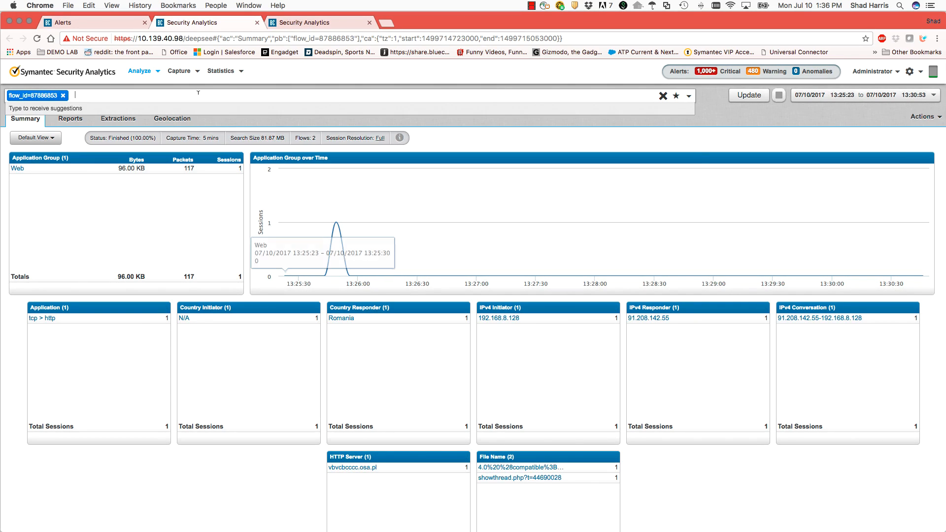
pyautogui.write('ipv4_a')
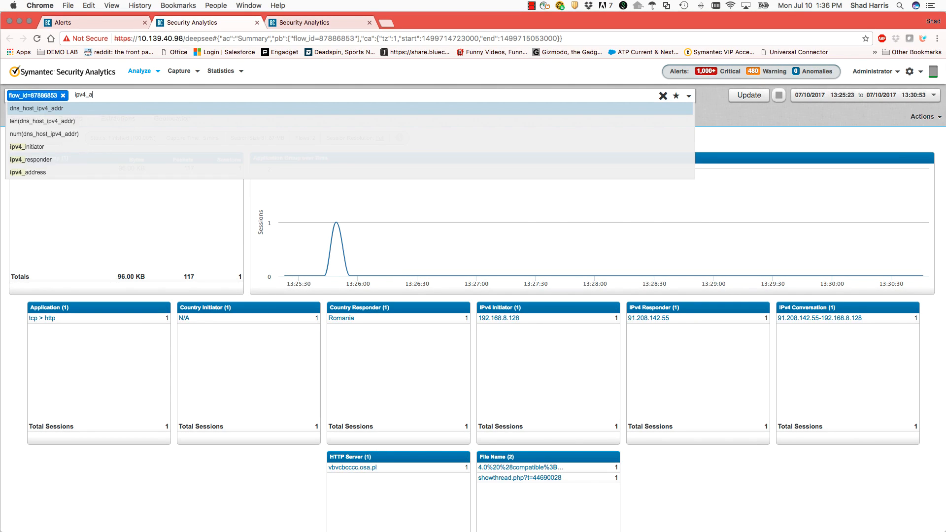
pyautogui.write('ddress=1')
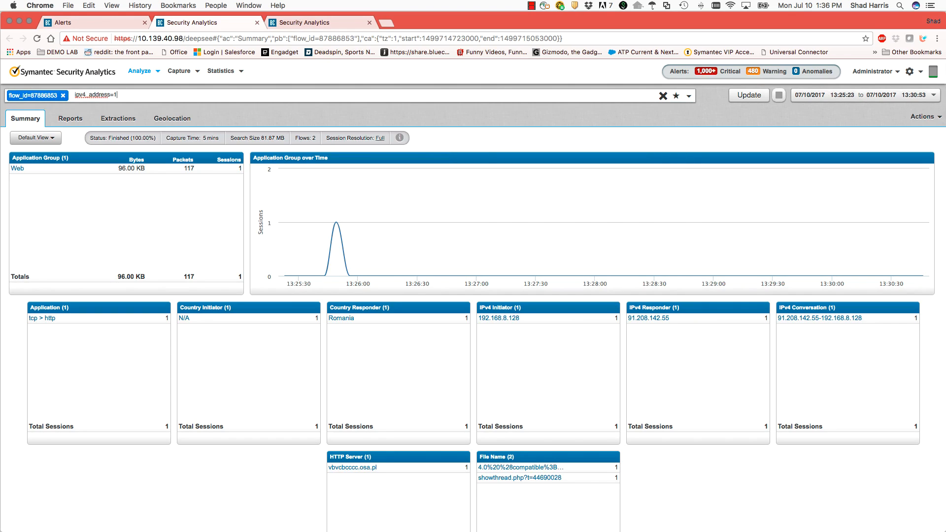
pyautogui.write('92.168.8.128')
pyautogui.press('Return')
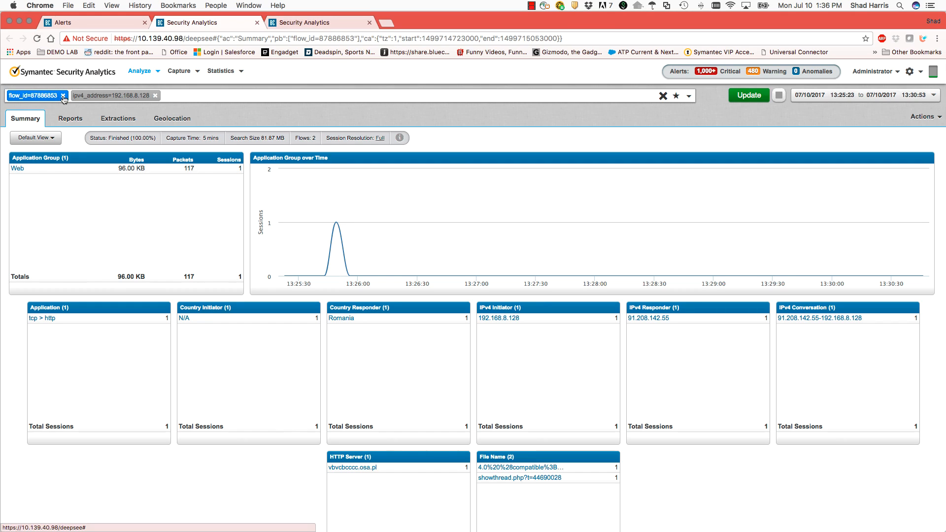
pyautogui.click(756, 101)
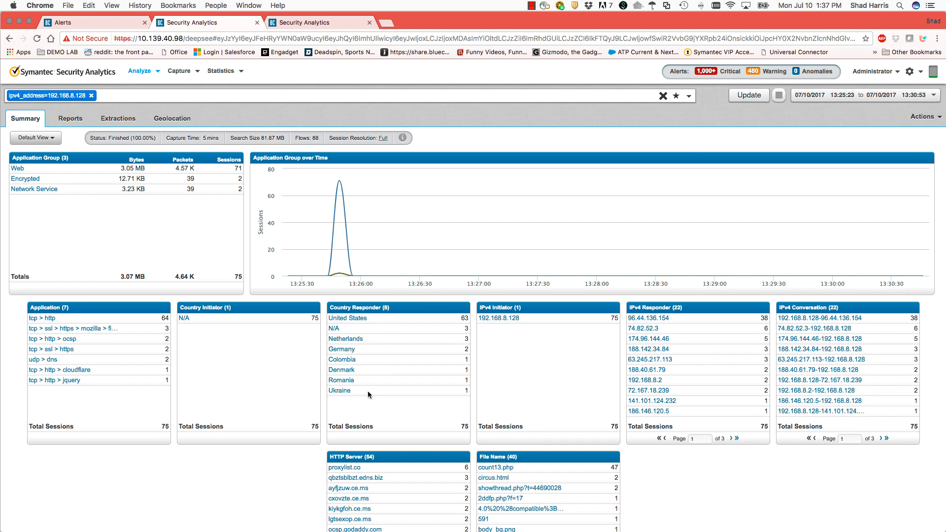
pyautogui.scroll(-3, 374, 401)
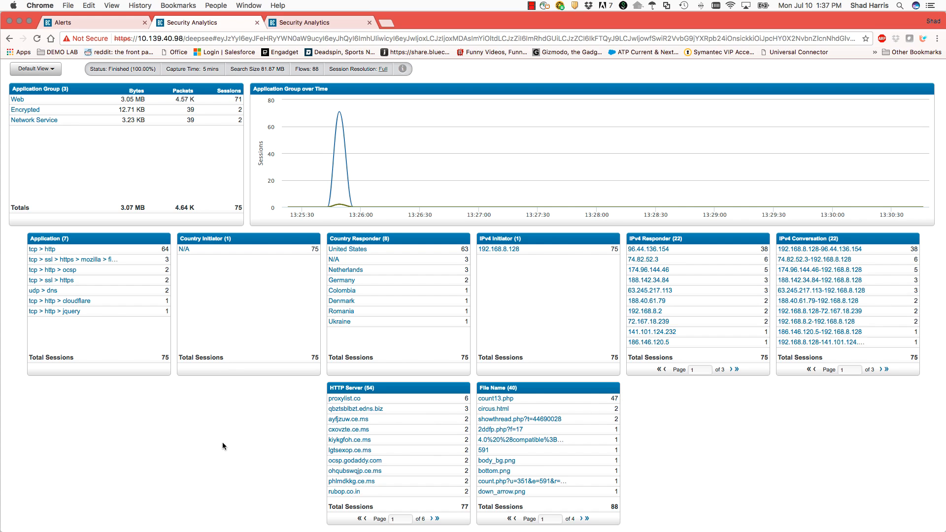
pyautogui.scroll(3, 222, 442)
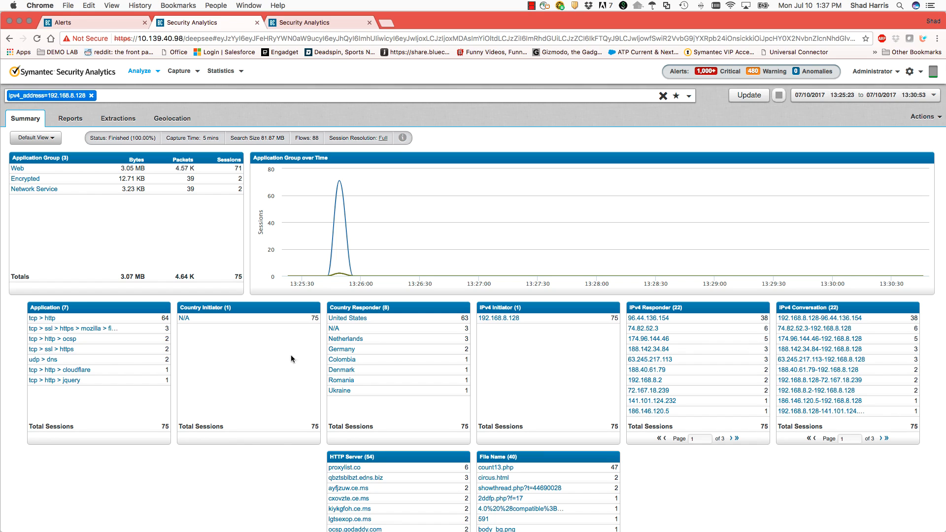
# In the other Security Analytics session with the extracted artifacts, preview the Google search for seton youth shelters as a web page
pyautogui.click(330, 23)
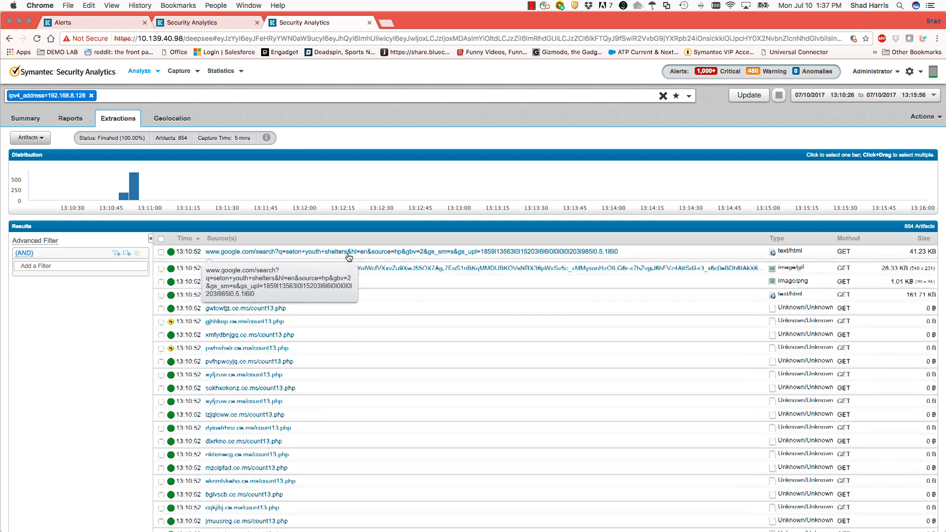
pyautogui.click(349, 257)
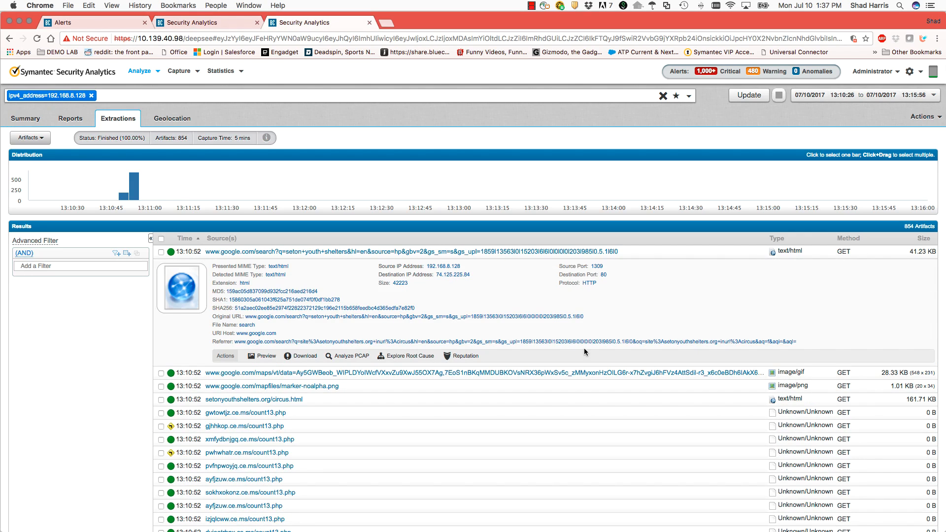
pyautogui.click(267, 355)
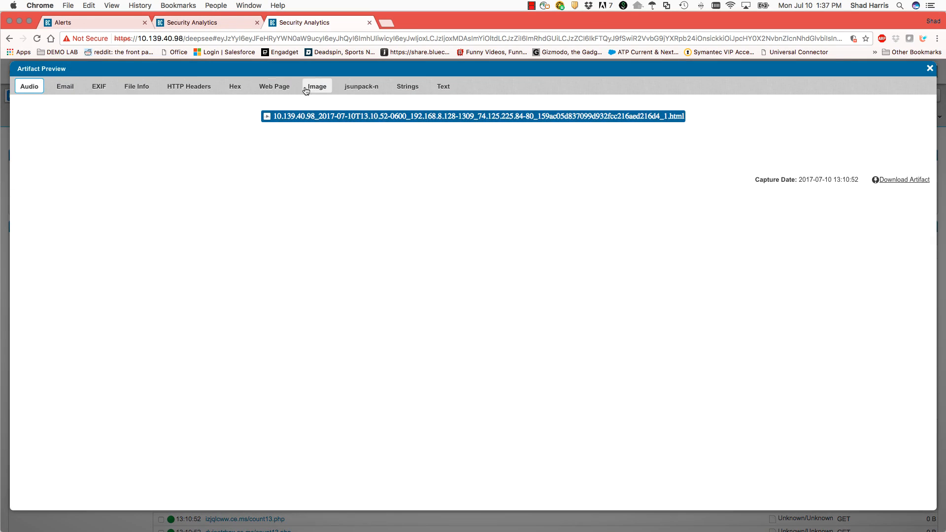
pyautogui.click(268, 88)
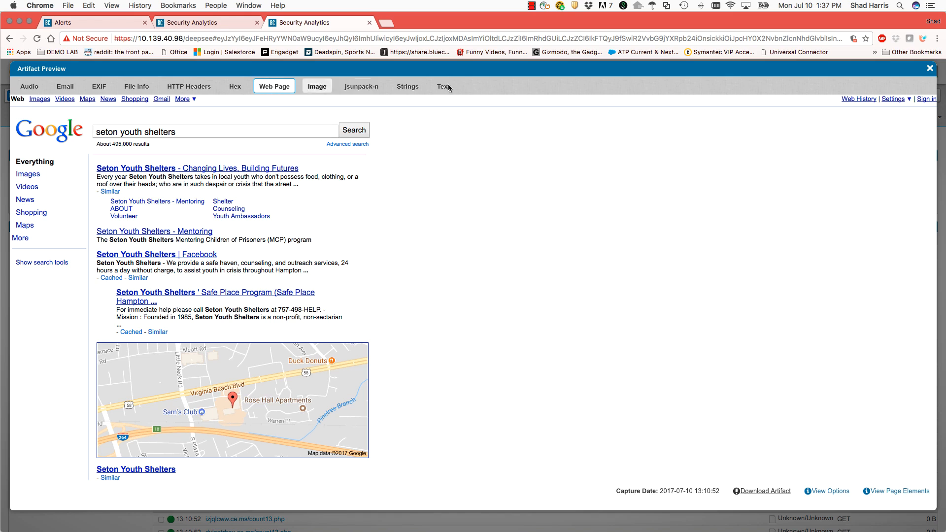
pyautogui.click(930, 70)
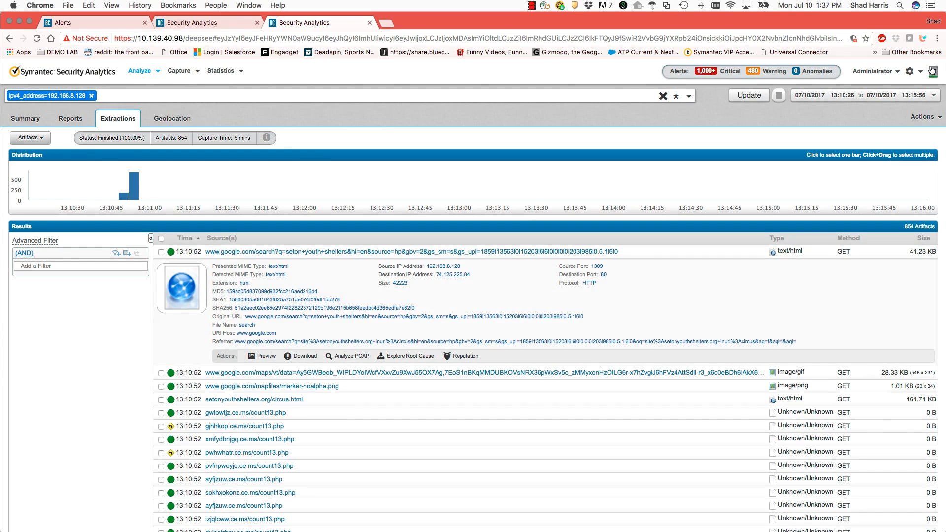
# Expand the Google Maps image and setonyouthshelters.org/circus.html artifacts, and preview circus.html as a web page
pyautogui.click(265, 376)
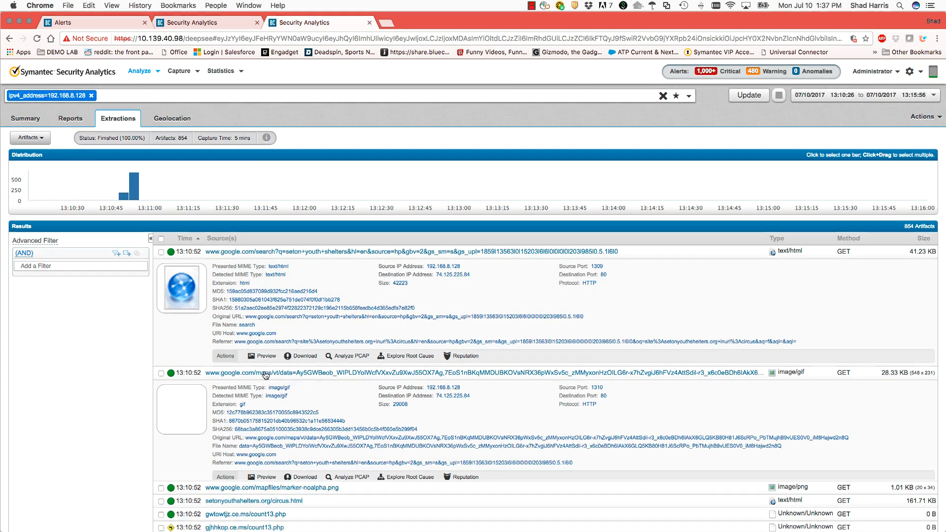
pyautogui.scroll(-3, 249, 431)
pyautogui.click(246, 394)
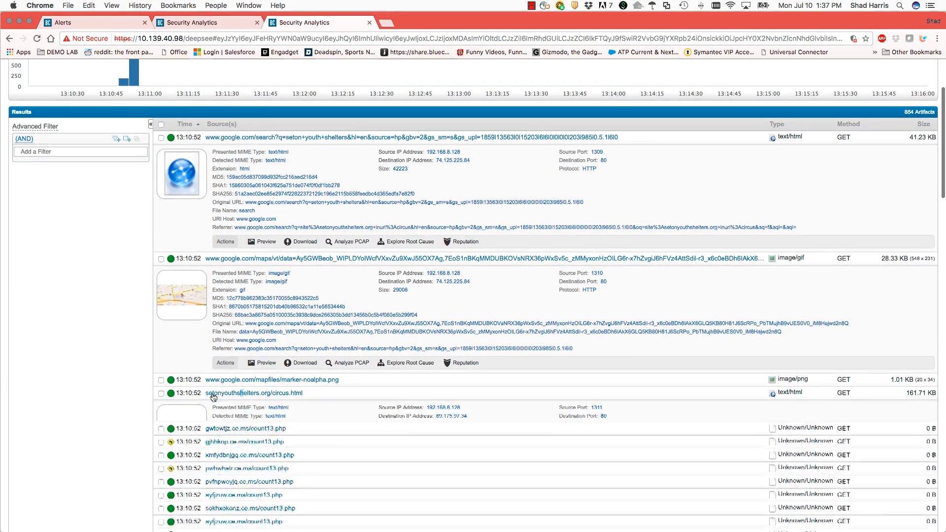
pyautogui.scroll(-3, 341, 475)
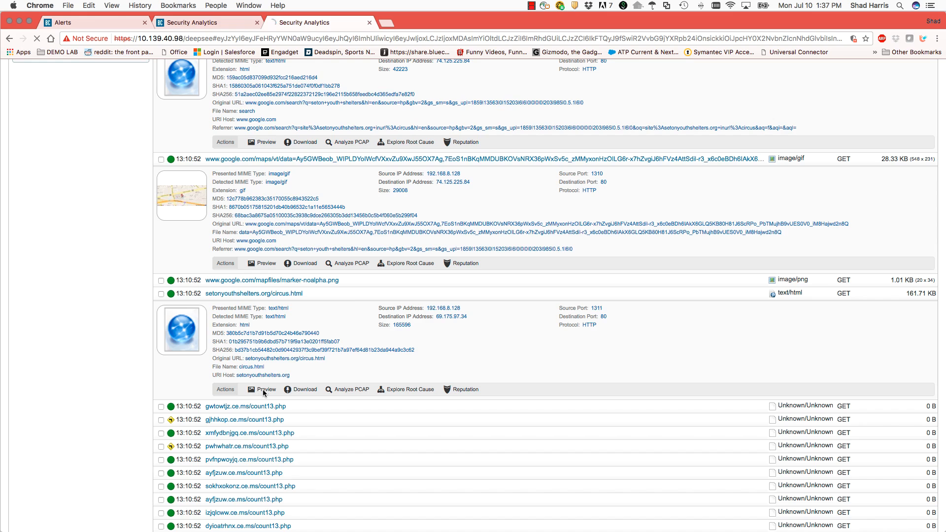
pyautogui.click(264, 390)
pyautogui.click(279, 86)
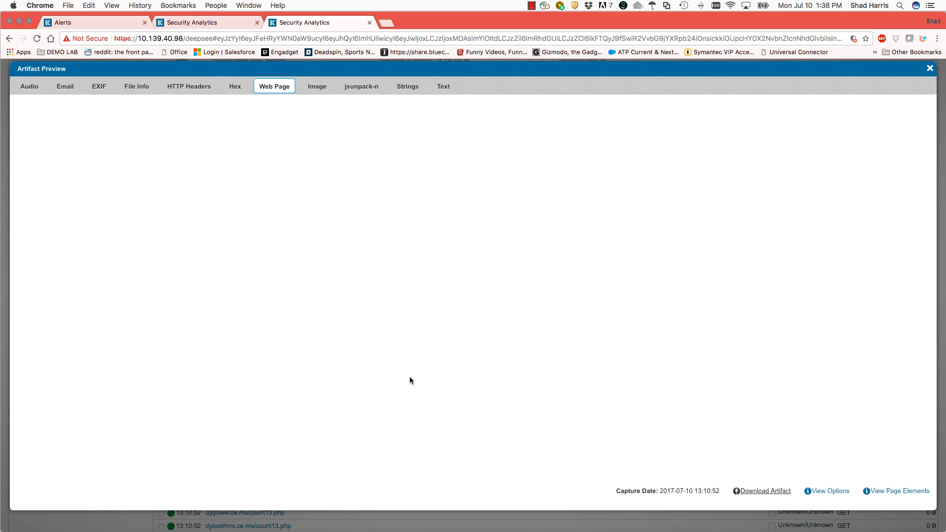
# Examine the source code of circus.html in the text preview, including its redirect and scripts, and close the preview
pyautogui.click(444, 90)
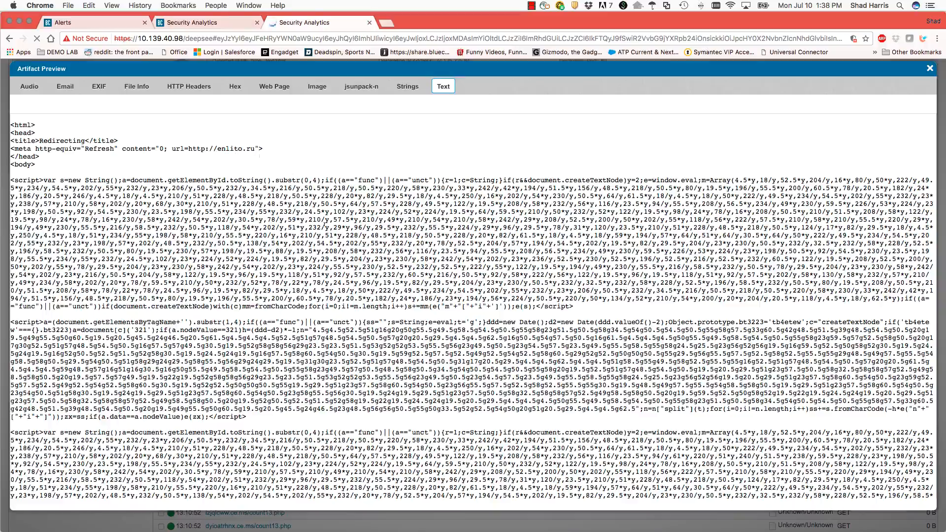
pyautogui.scroll(-15, 259, 156)
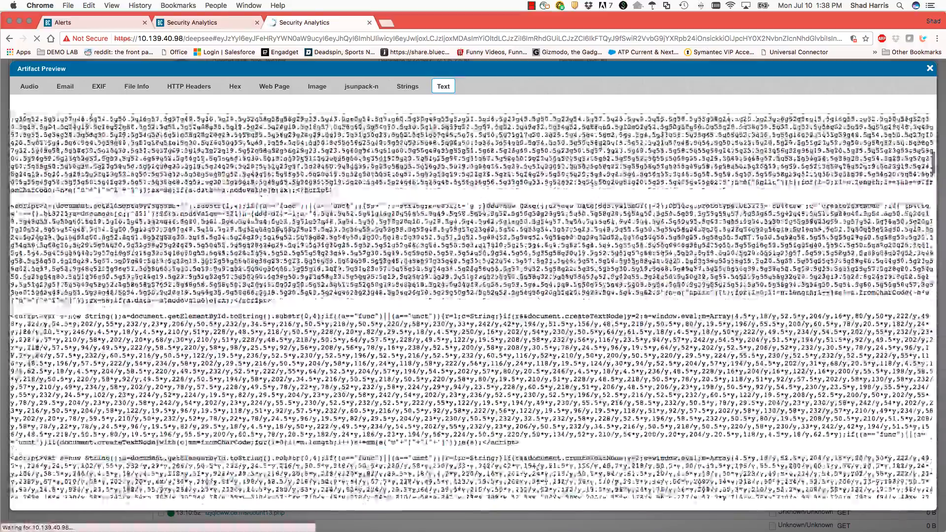
pyautogui.scroll(-10, 324, 224)
pyautogui.scroll(10, 324, 225)
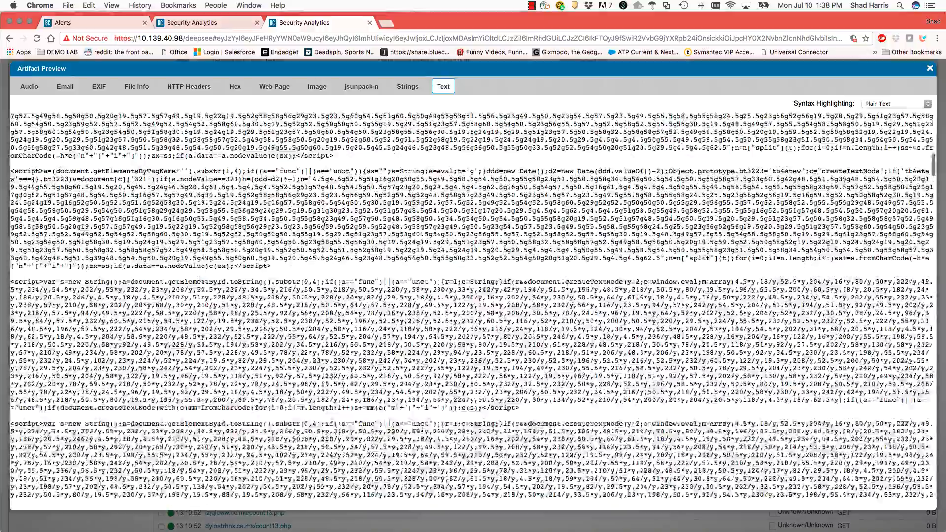
pyautogui.scroll(10, 324, 224)
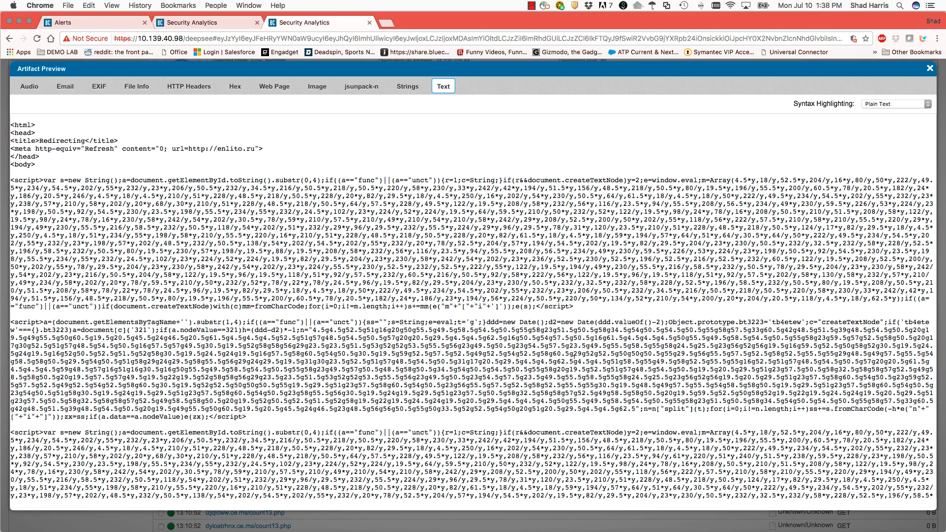
pyautogui.click(929, 68)
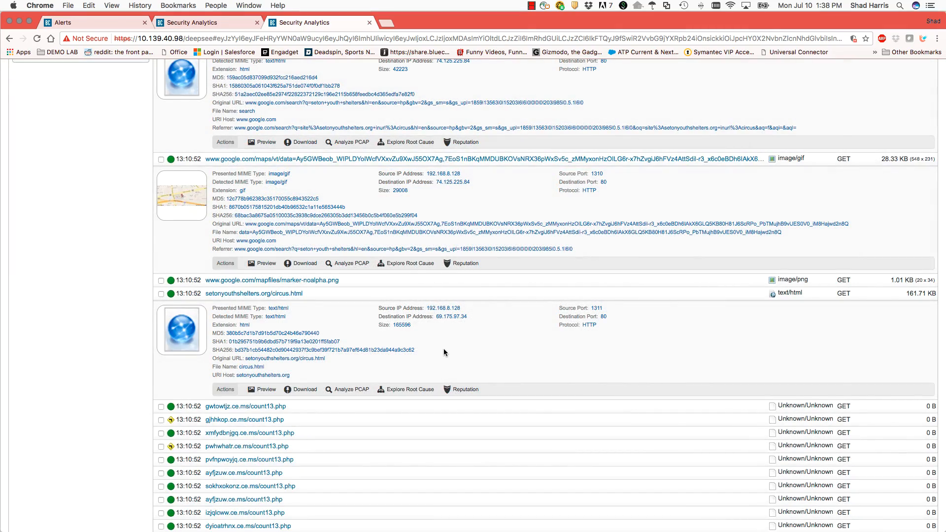
# Look through the artifacts following circus.html and show the reputation information for the inzx.org.in/index7.php PDF
pyautogui.scroll(-2, 444, 348)
pyautogui.scroll(-10, 360, 379)
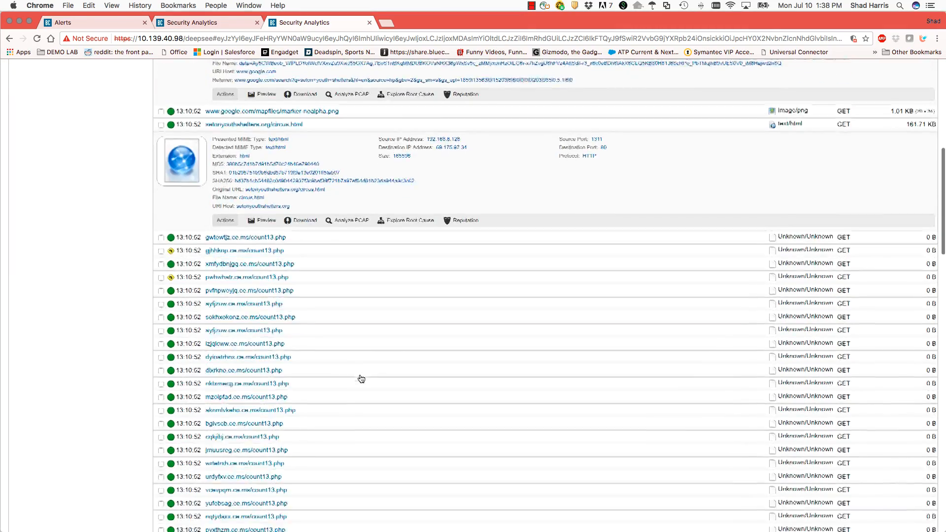
pyautogui.scroll(-7, 361, 379)
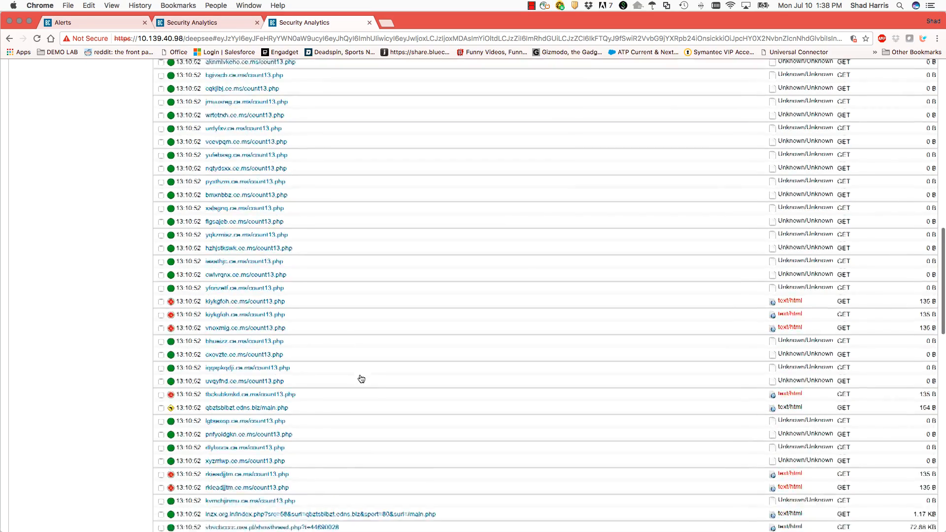
pyautogui.scroll(-1, 361, 379)
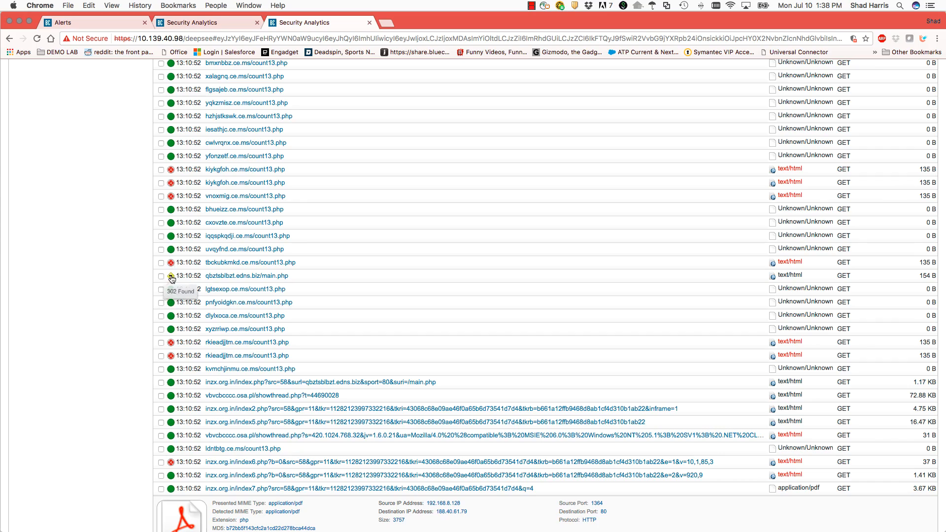
pyautogui.scroll(-1, 395, 363)
pyautogui.scroll(-5, 394, 362)
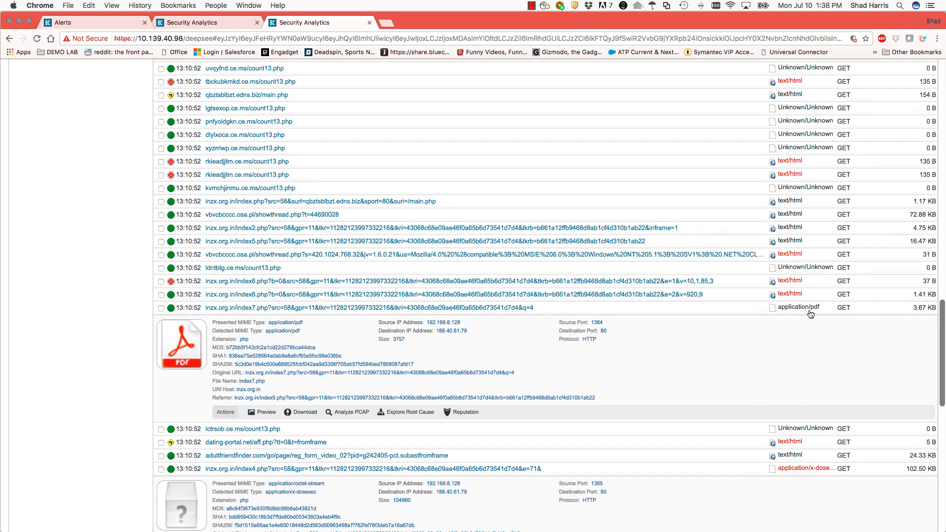
pyautogui.click(455, 412)
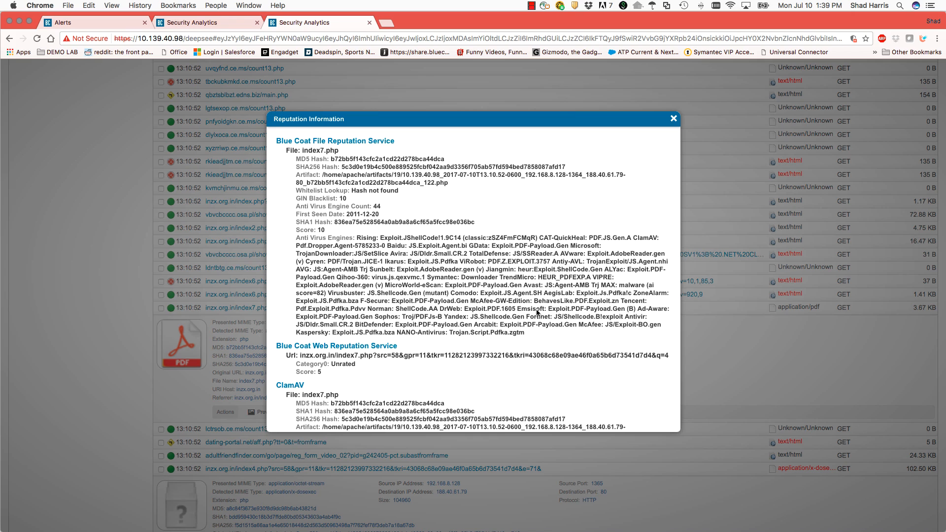
# Close the PDF's reputation details, then review the reputation information for the FIX_KB112130.exe artifact from inzx.org.in/index4.php and close it
pyautogui.click(674, 120)
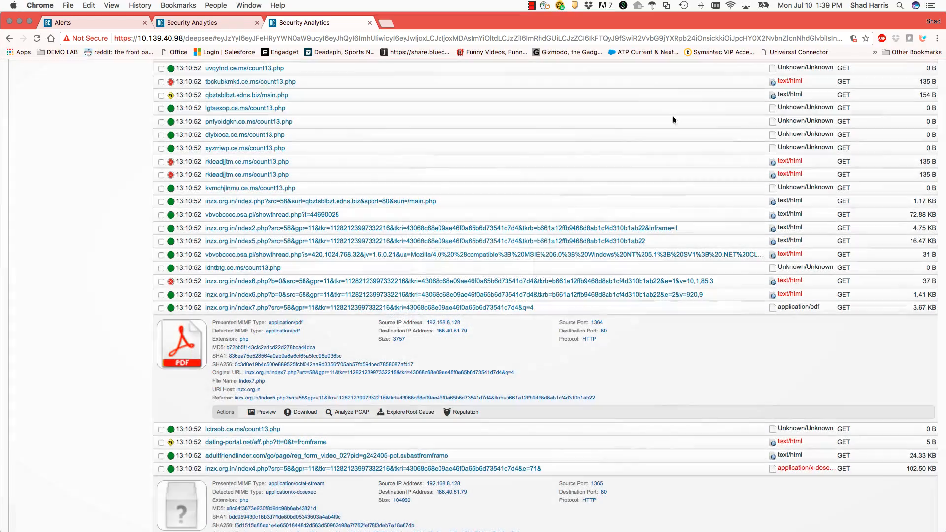
pyautogui.scroll(-3, 597, 290)
pyautogui.scroll(-3, 597, 291)
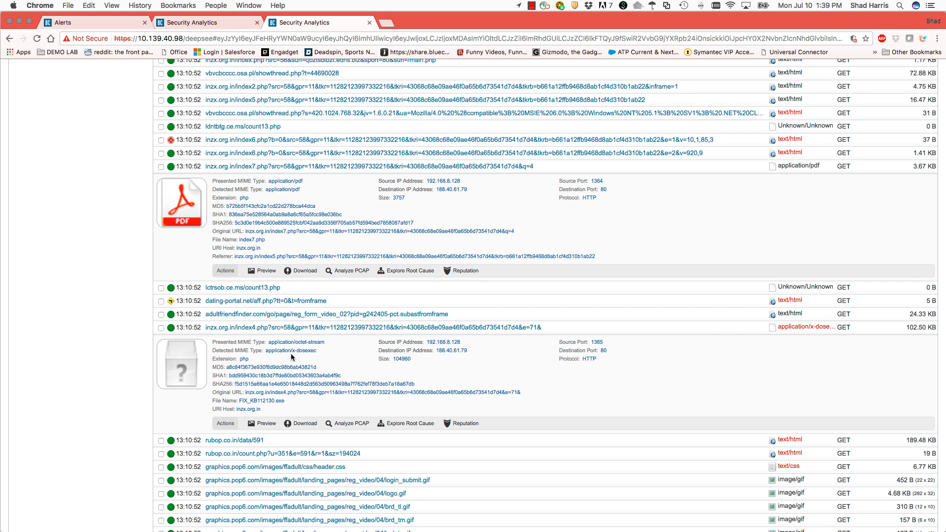
pyautogui.click(457, 425)
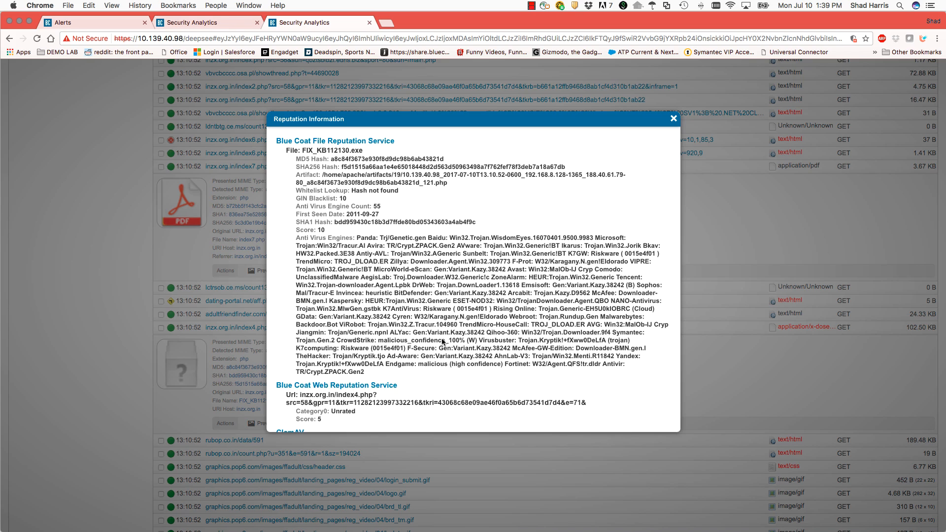
pyautogui.click(674, 119)
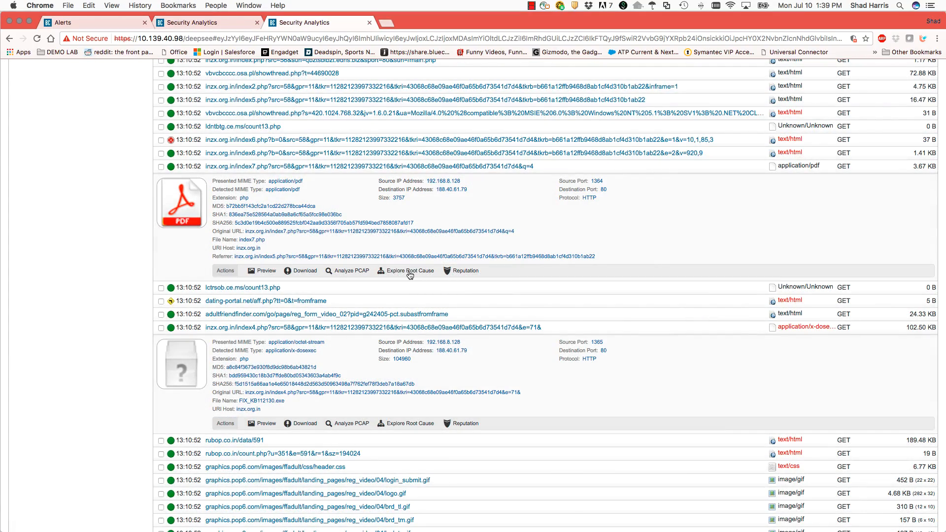
# Explore the root cause of the inzx.org.in/index7.php PDF, examine its referrer chain, and return to the start of the artifact list
pyautogui.click(409, 271)
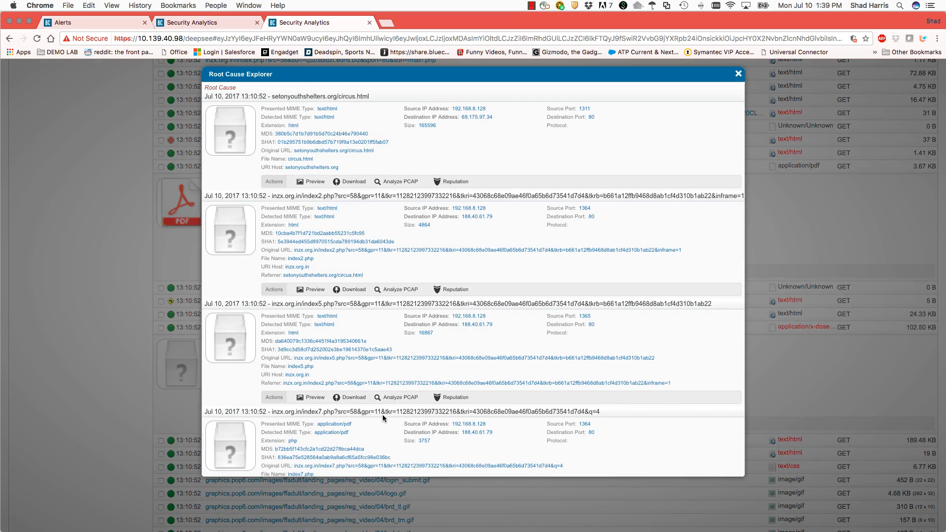
pyautogui.scroll(-2, 382, 415)
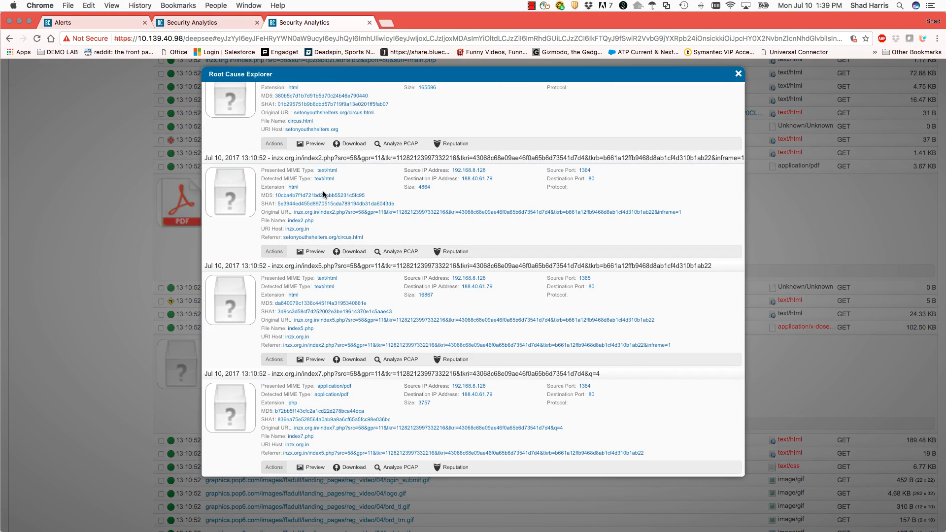
pyautogui.scroll(1, 324, 197)
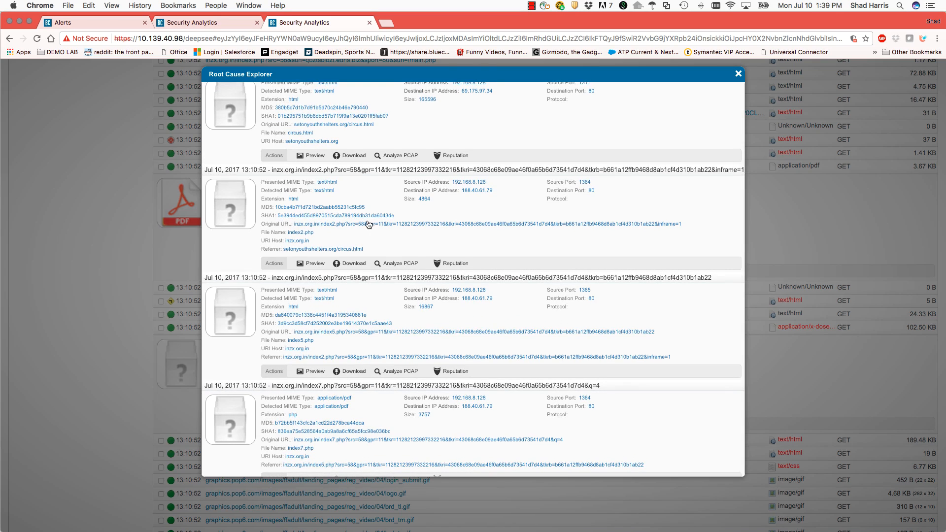
pyautogui.scroll(2, 367, 224)
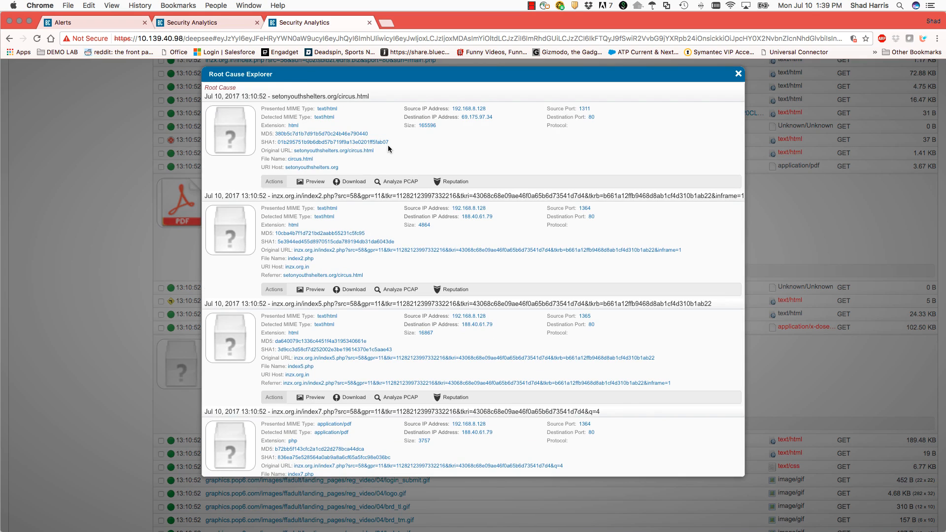
pyautogui.click(738, 74)
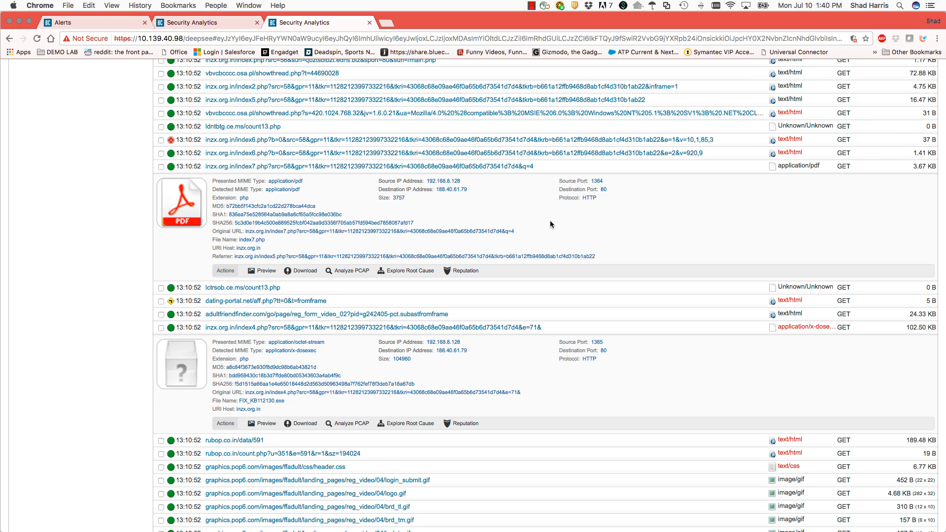
pyautogui.scroll(10, 550, 224)
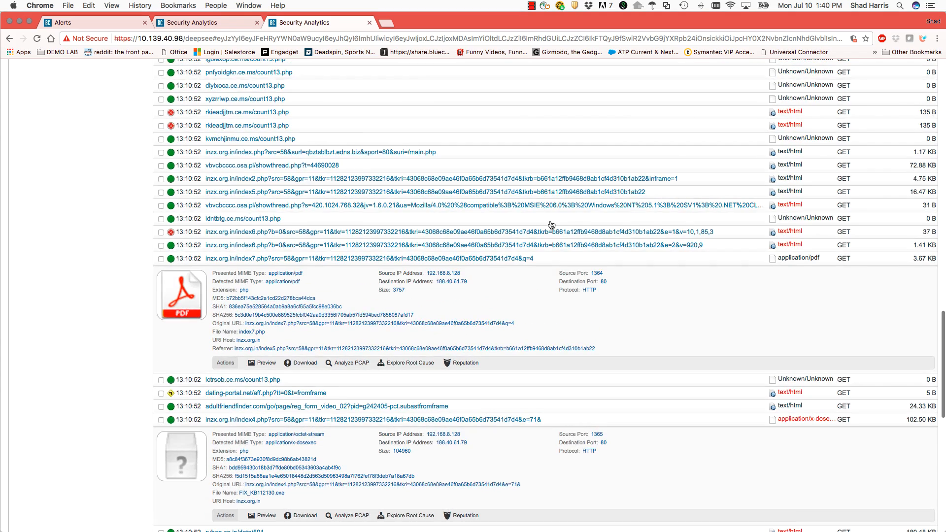
pyautogui.scroll(15, 551, 225)
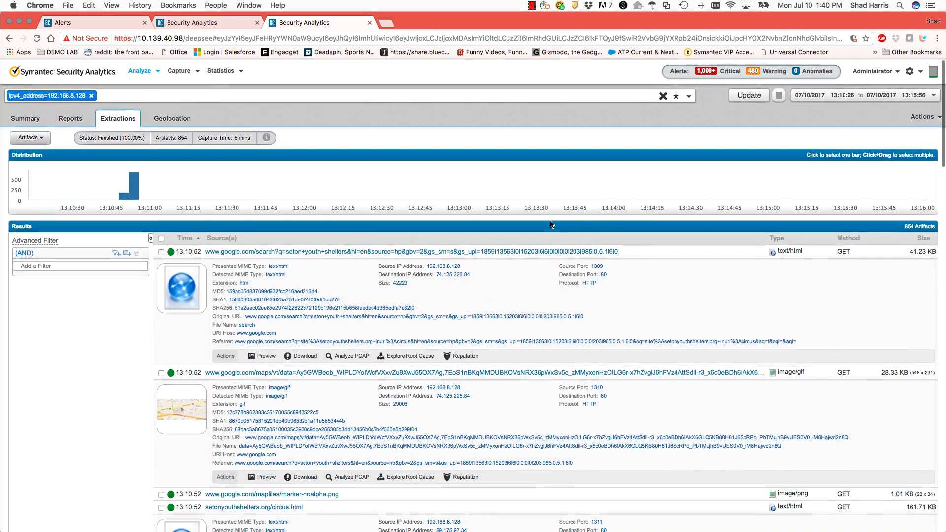